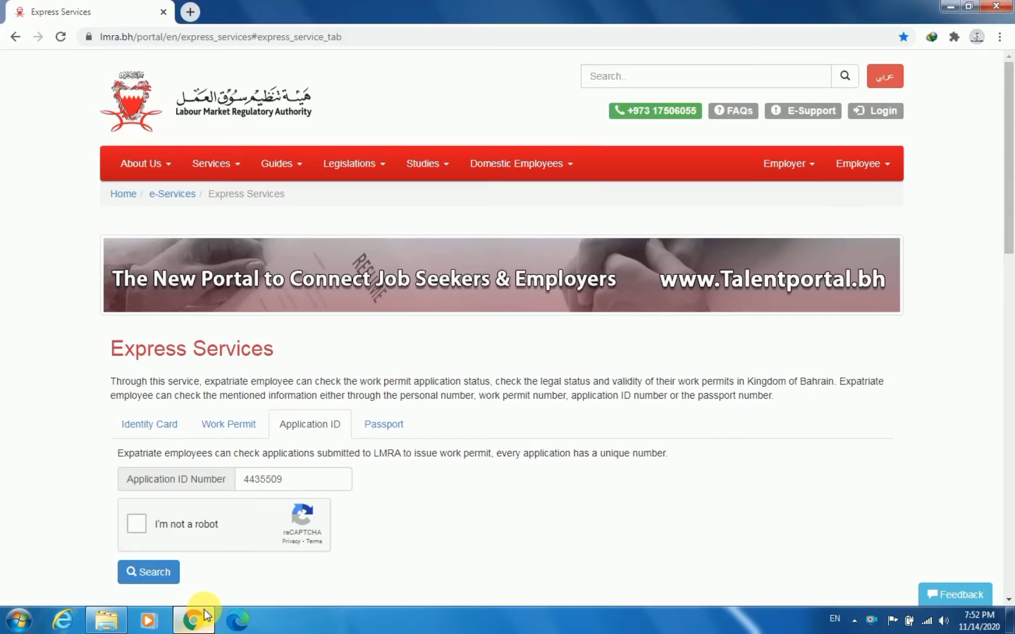
pyautogui.click(297, 482)
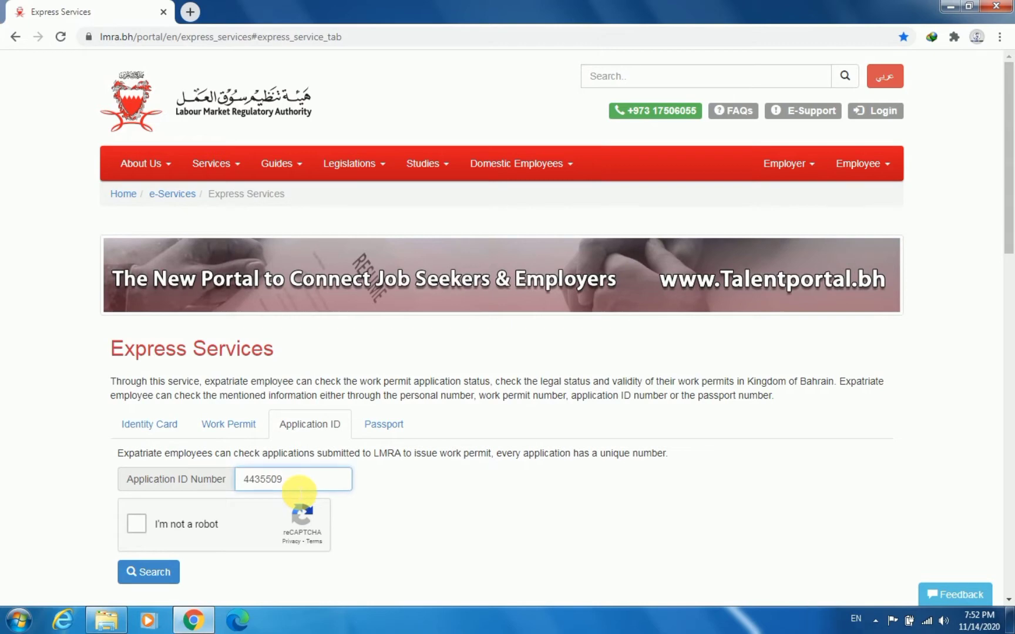
pyautogui.press('BackSpace')
pyautogui.press('BackSpace')
pyautogui.press('BackSpace')
pyautogui.press('BackSpace')
pyautogui.press('BackSpace')
pyautogui.press('BackSpace')
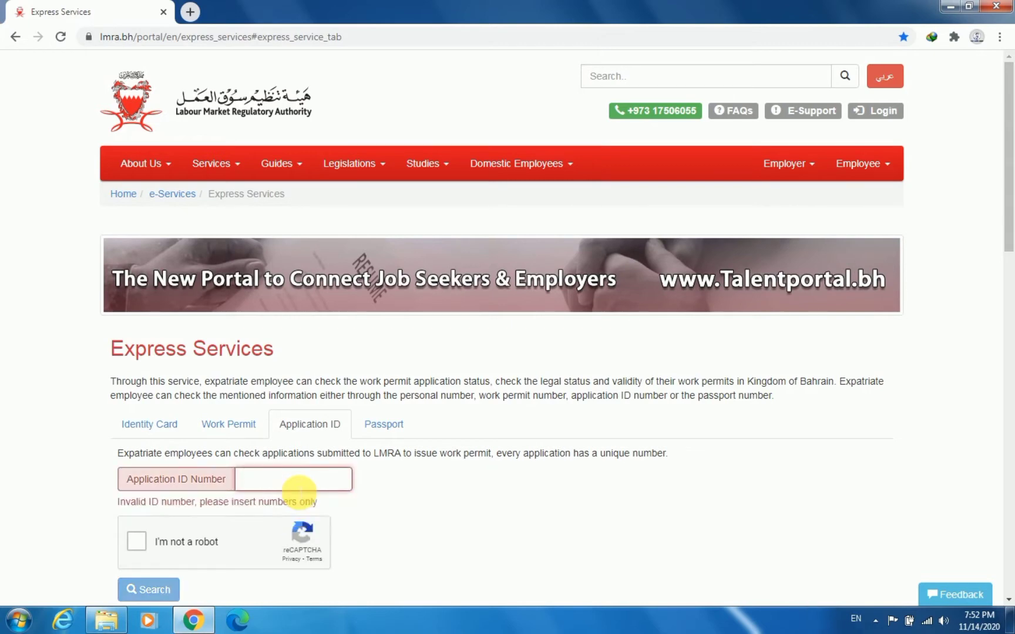
pyautogui.scroll(-2, 468, 485)
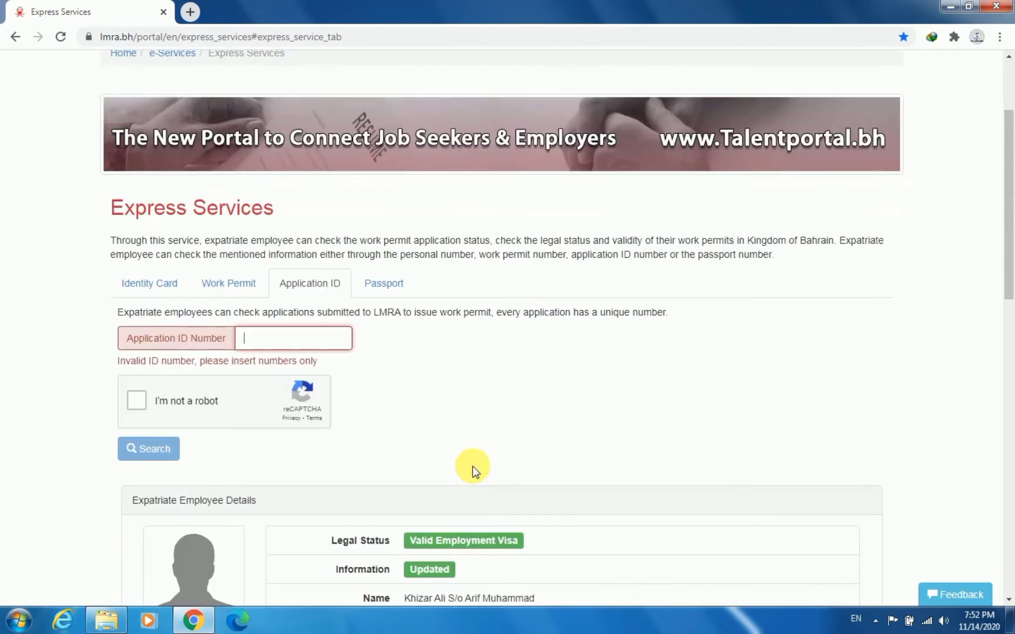
pyautogui.scroll(2, 430, 420)
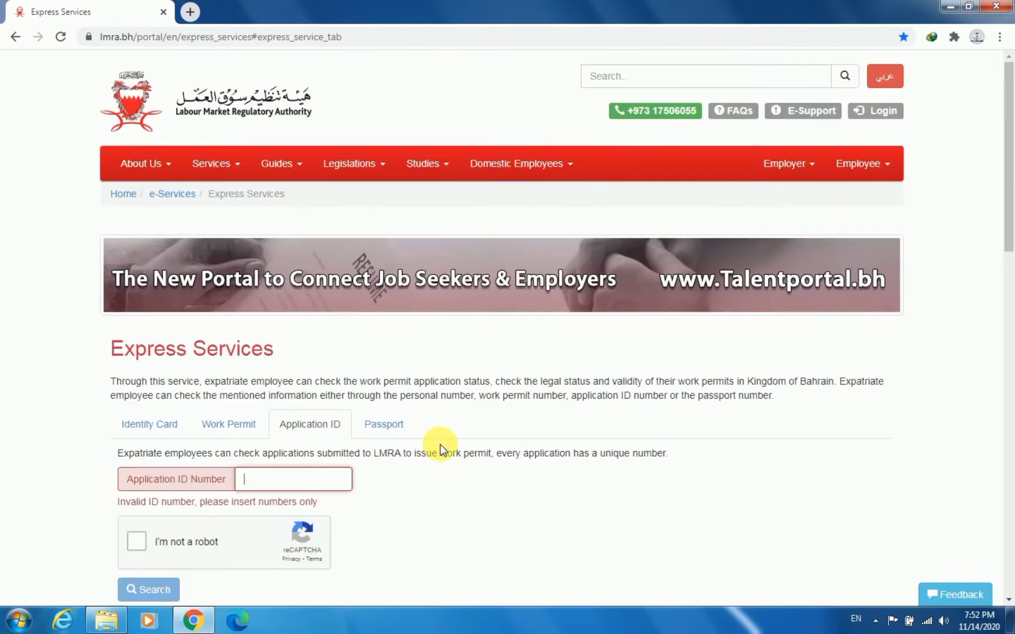
pyautogui.click(328, 479)
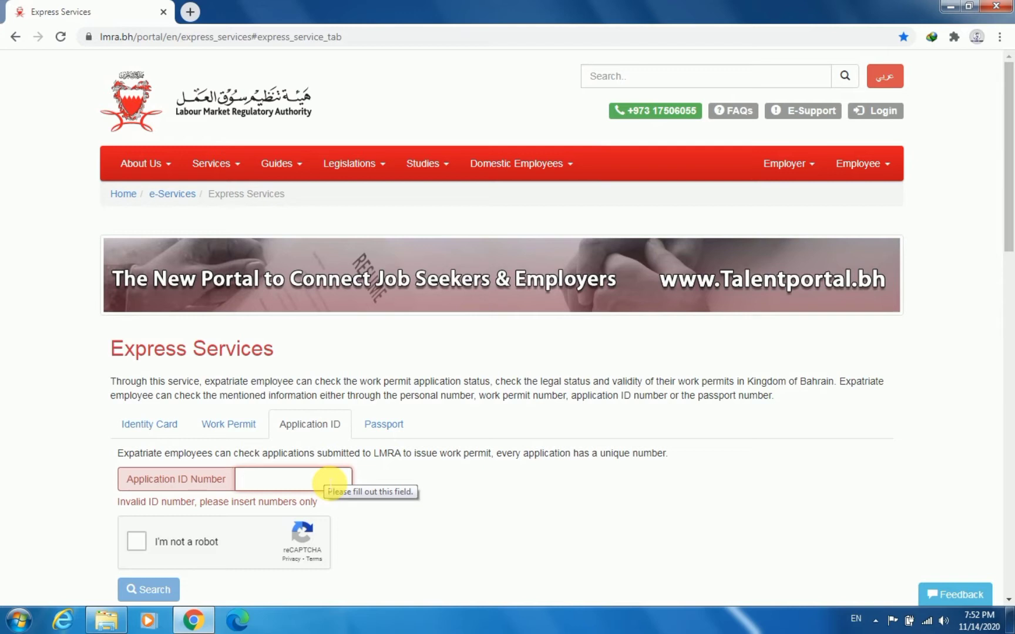
pyautogui.click(329, 480)
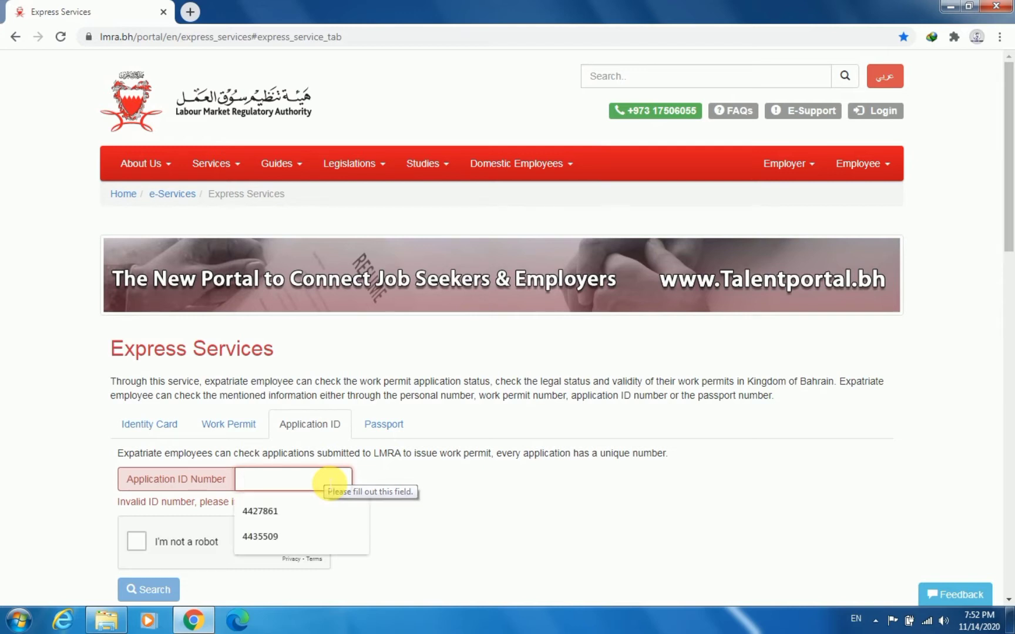
pyautogui.click(276, 510)
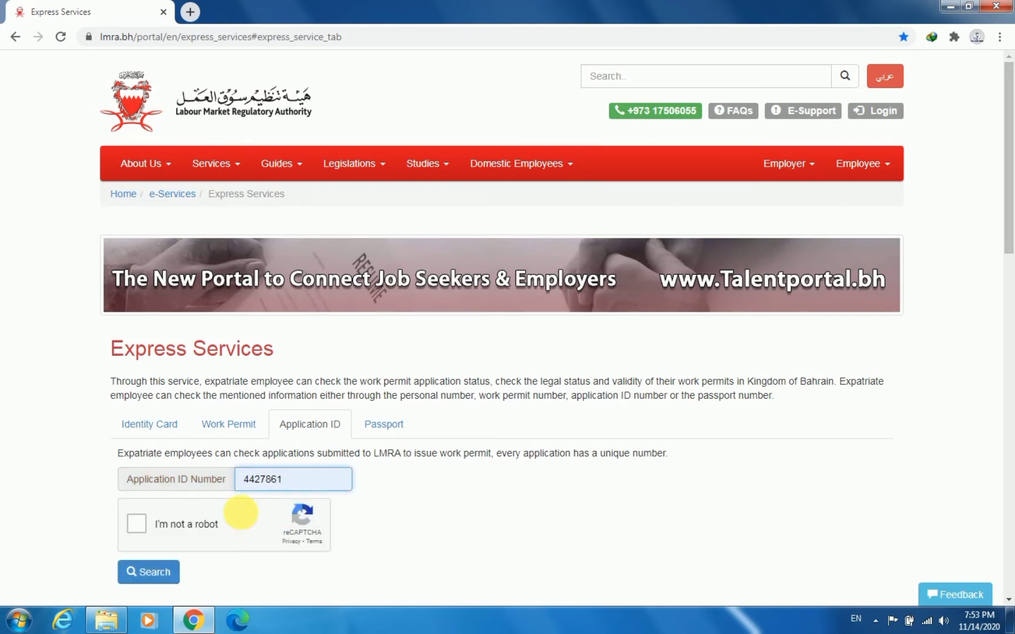
pyautogui.click(139, 525)
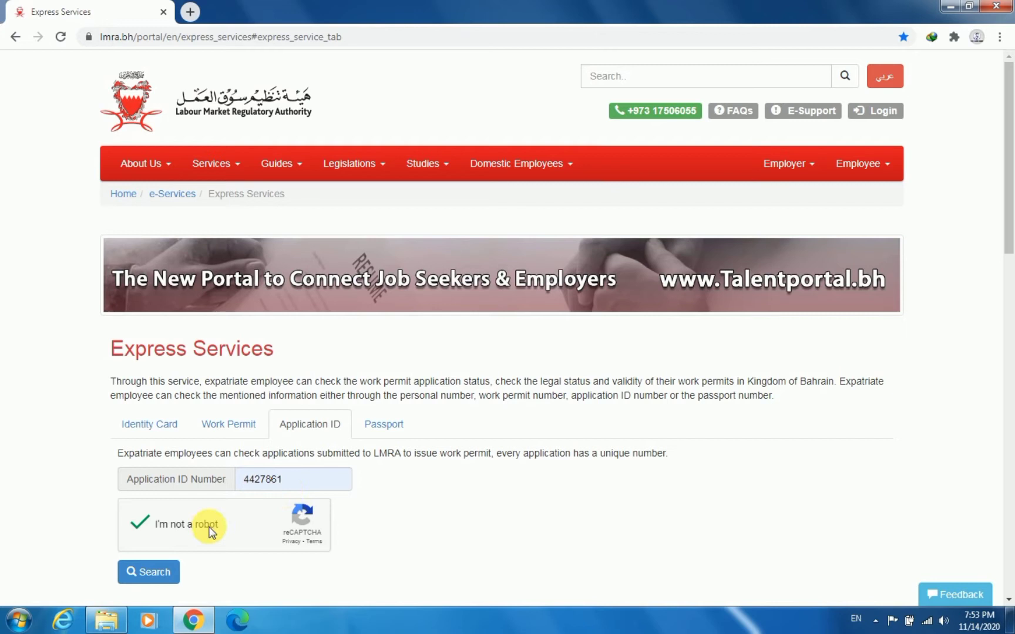
pyautogui.click(161, 578)
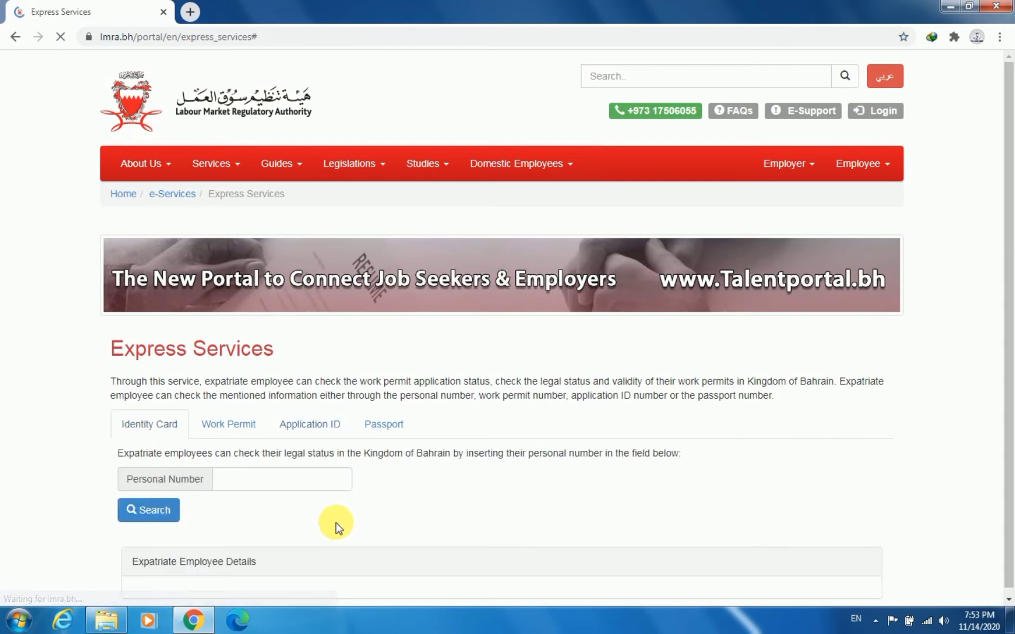
pyautogui.scroll(4, 410, 499)
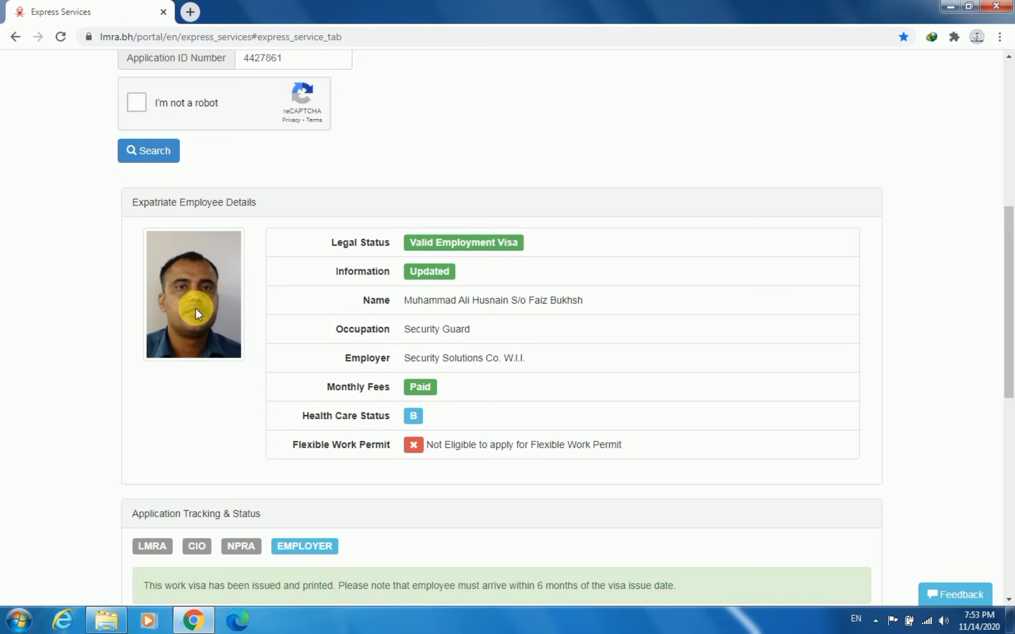
pyautogui.scroll(2, 194, 302)
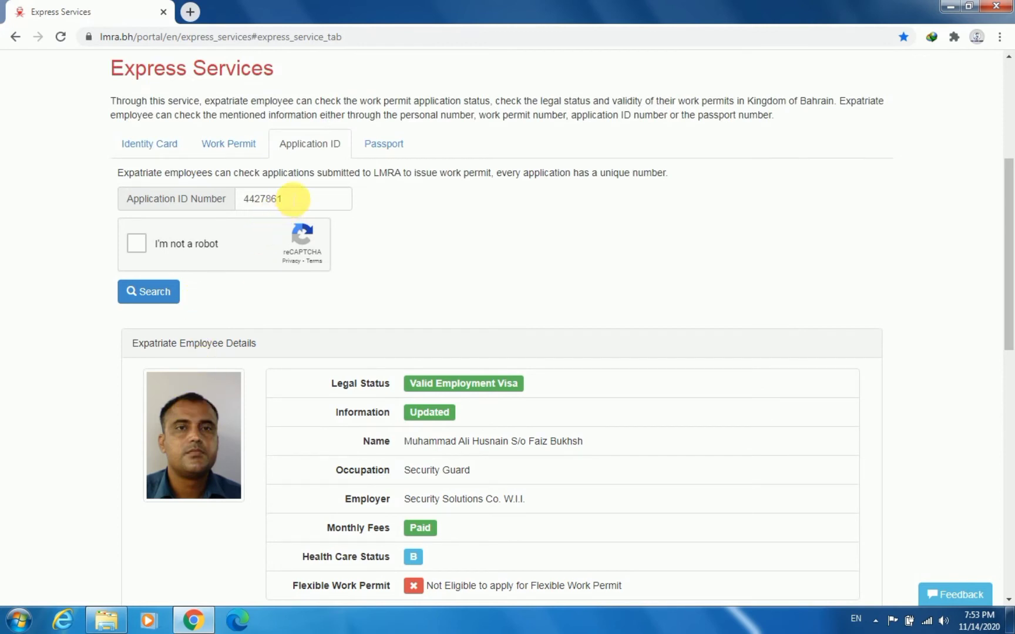
# Replace 4427861 with saved ID 4435509, pass the reCAPTCHA check and search again.
pyautogui.click(293, 198)
pyautogui.press('BackSpace')
pyautogui.press('BackSpace')
pyautogui.press('BackSpace')
pyautogui.press('BackSpace')
pyautogui.press('BackSpace')
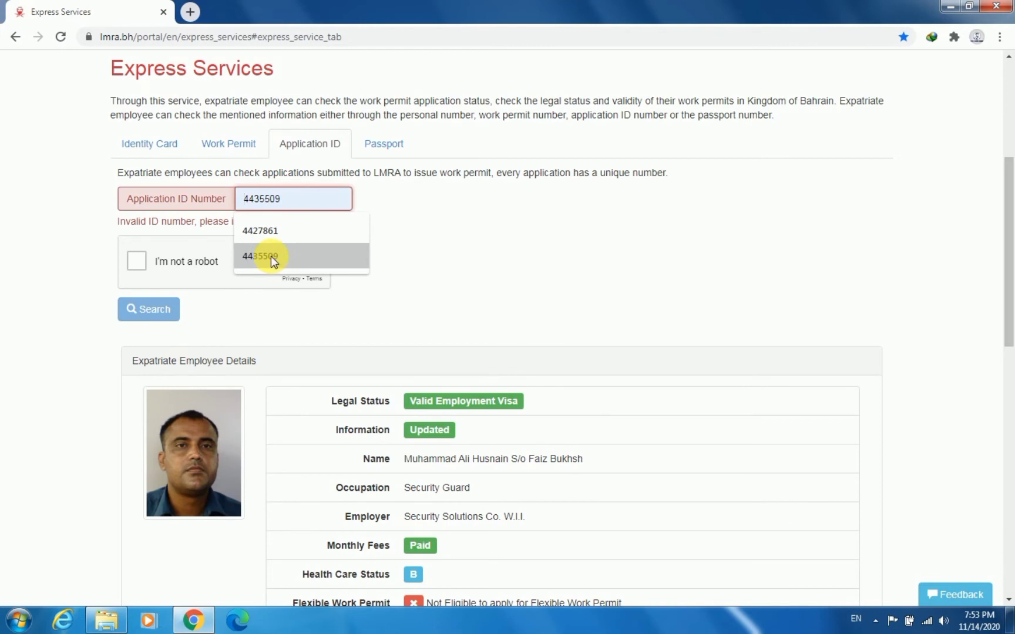
pyautogui.click(271, 256)
pyautogui.click(136, 243)
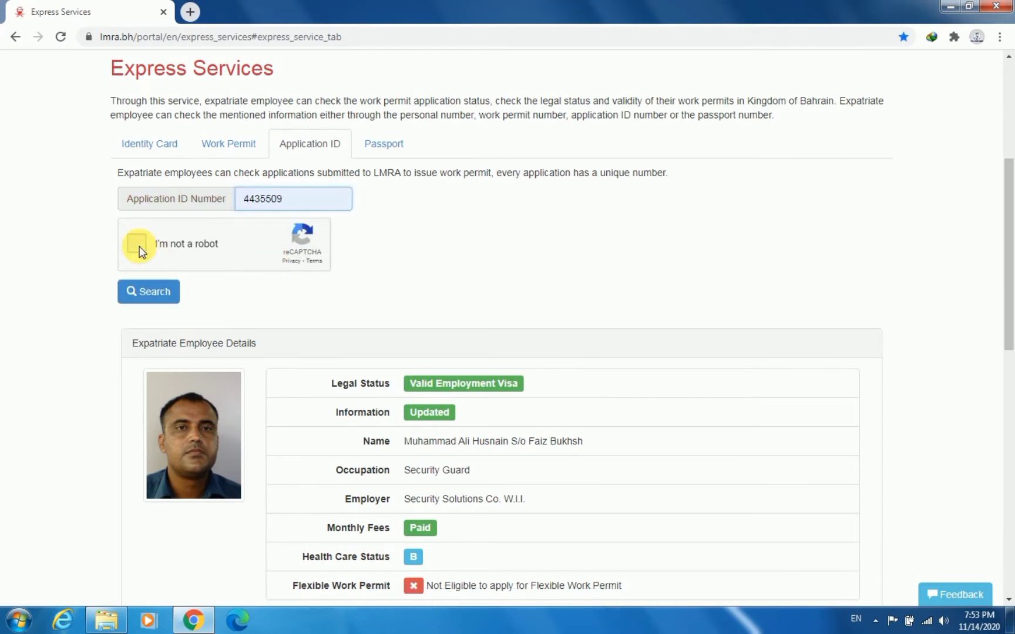
pyautogui.click(155, 294)
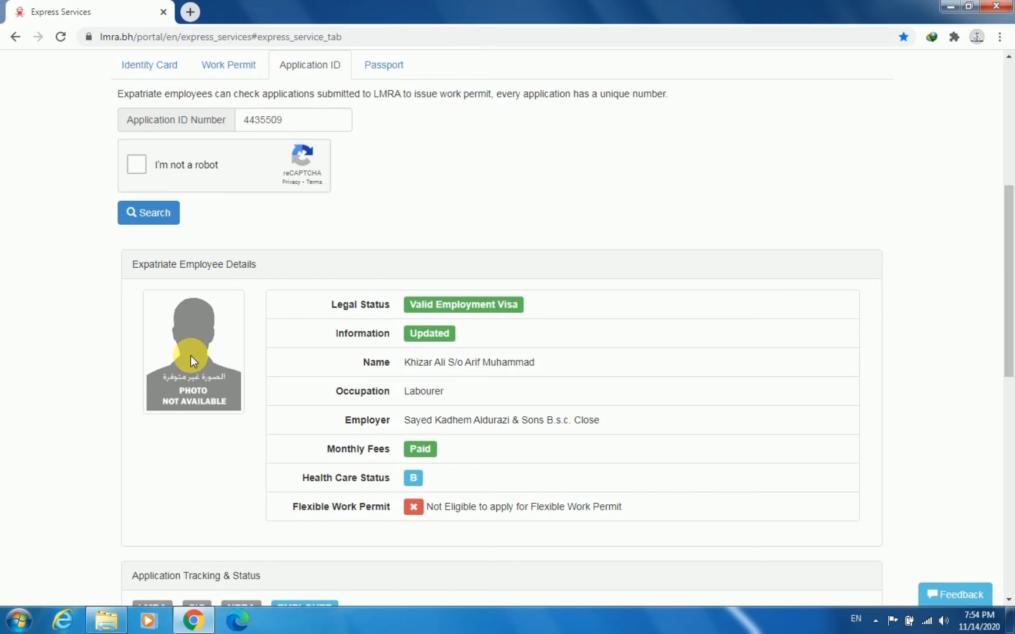
pyautogui.scroll(2, 191, 355)
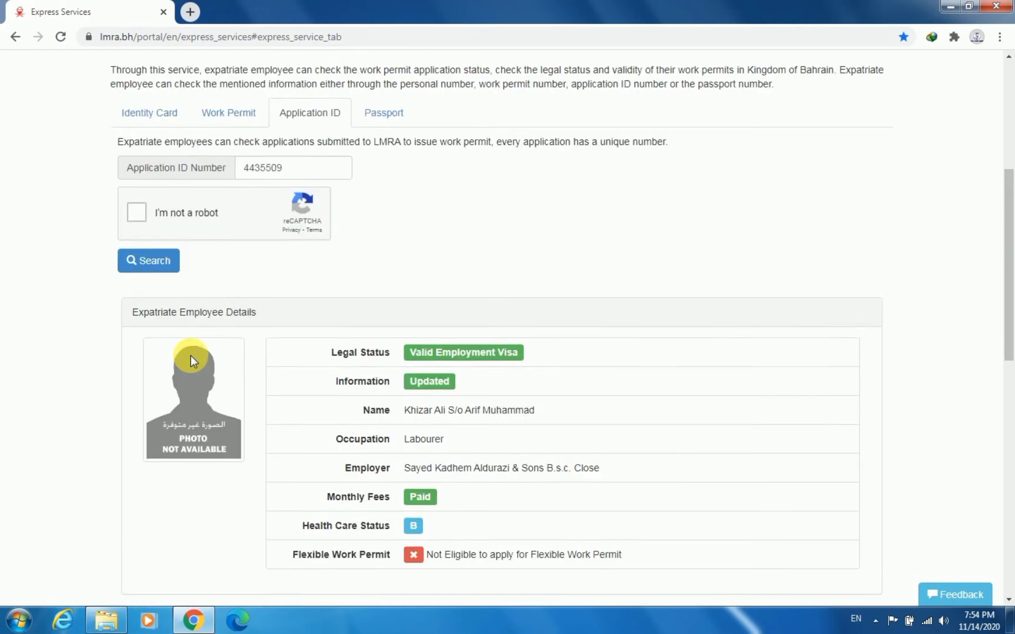
pyautogui.scroll(2, 351, 346)
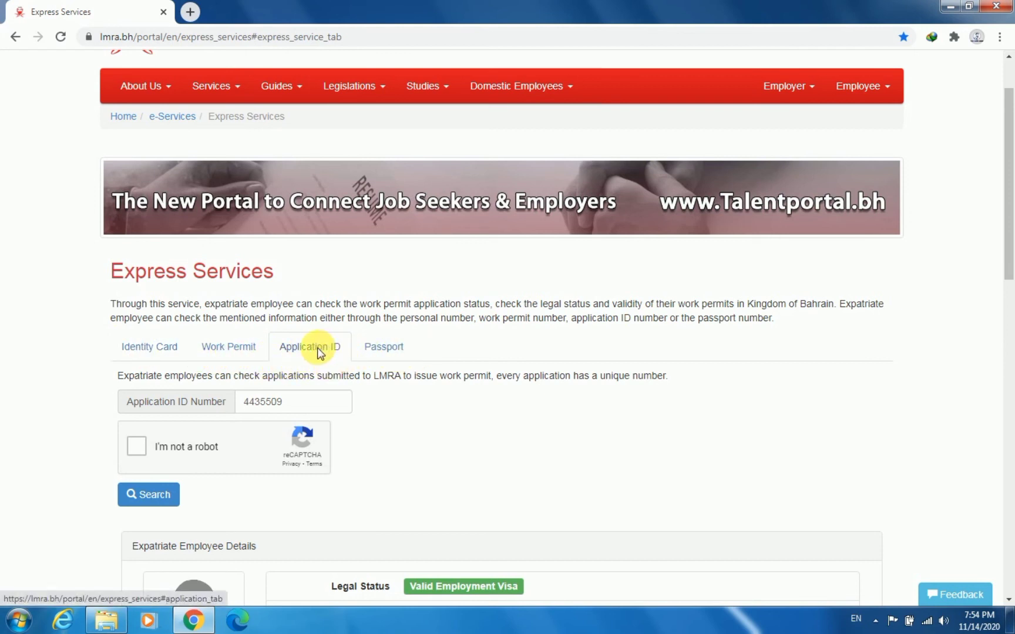
pyautogui.scroll(-3, 307, 429)
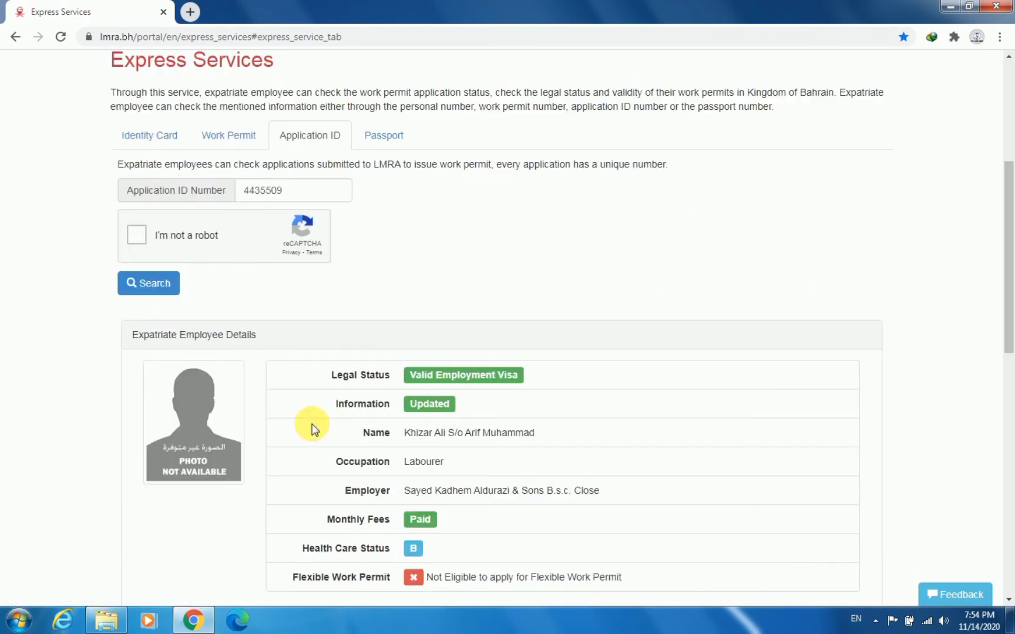